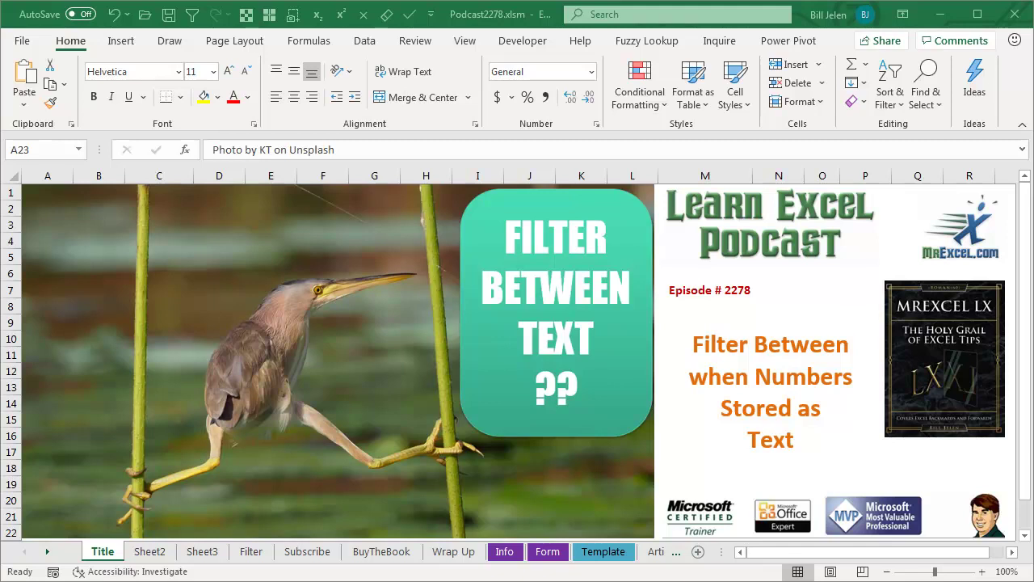
Step: Look through the prize winner list on Sheet2 and the seminar posters on Sheet3
left_click(151, 553)
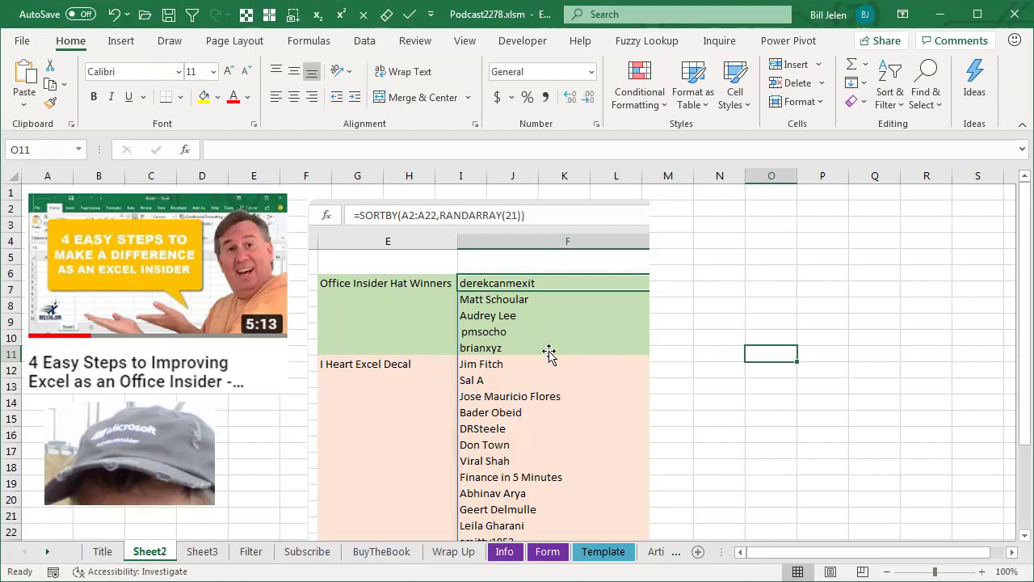
scroll(662, 405, "down", 1)
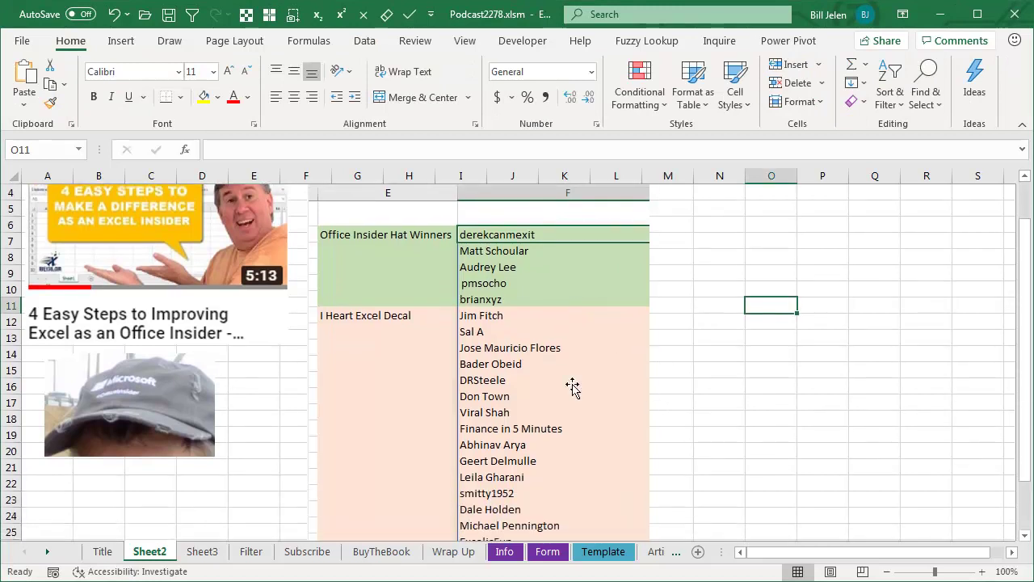
scroll(664, 372, "down", 1)
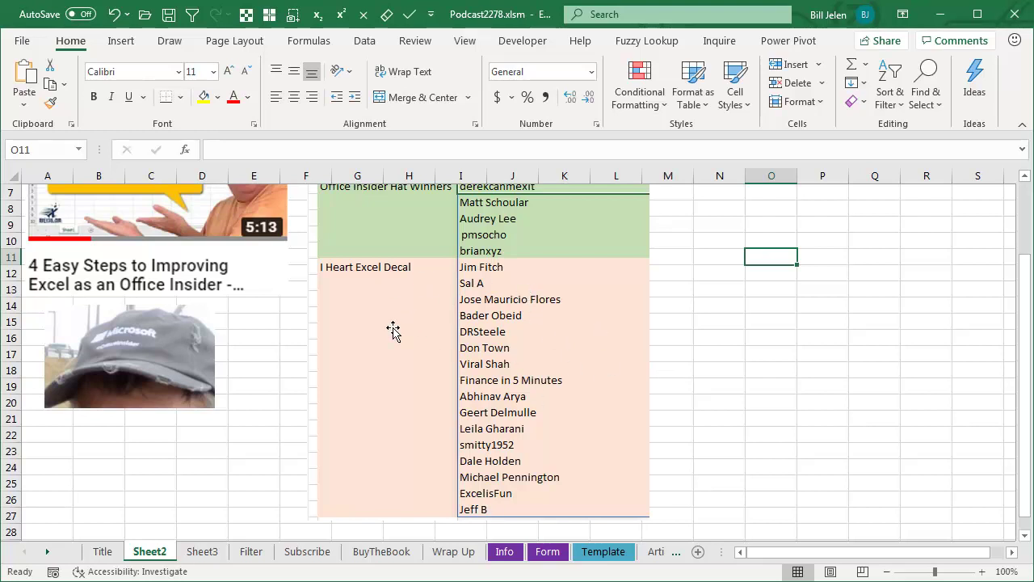
scroll(393, 330, "up", 1)
left_click(201, 552)
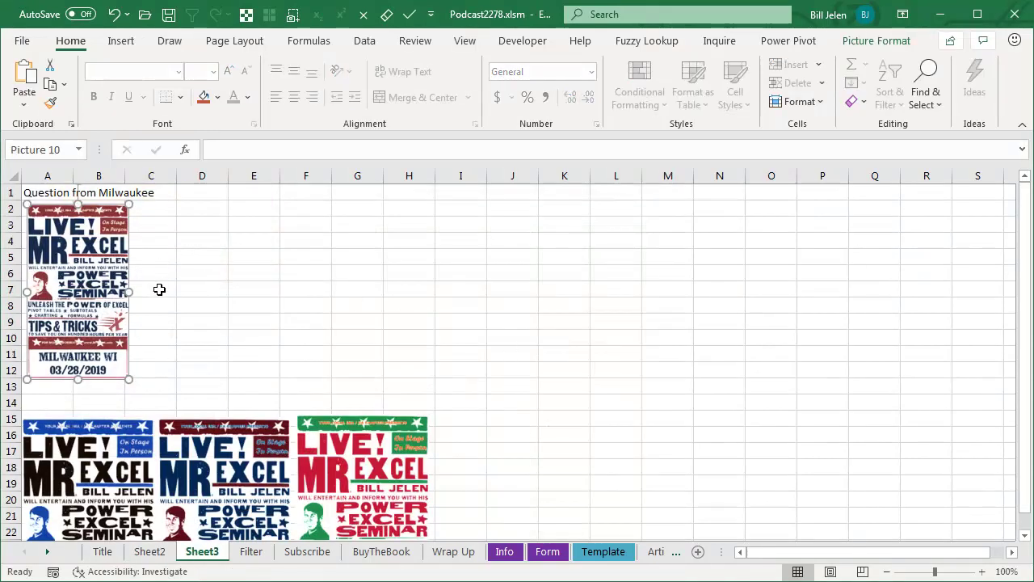
scroll(596, 314, "down", 4)
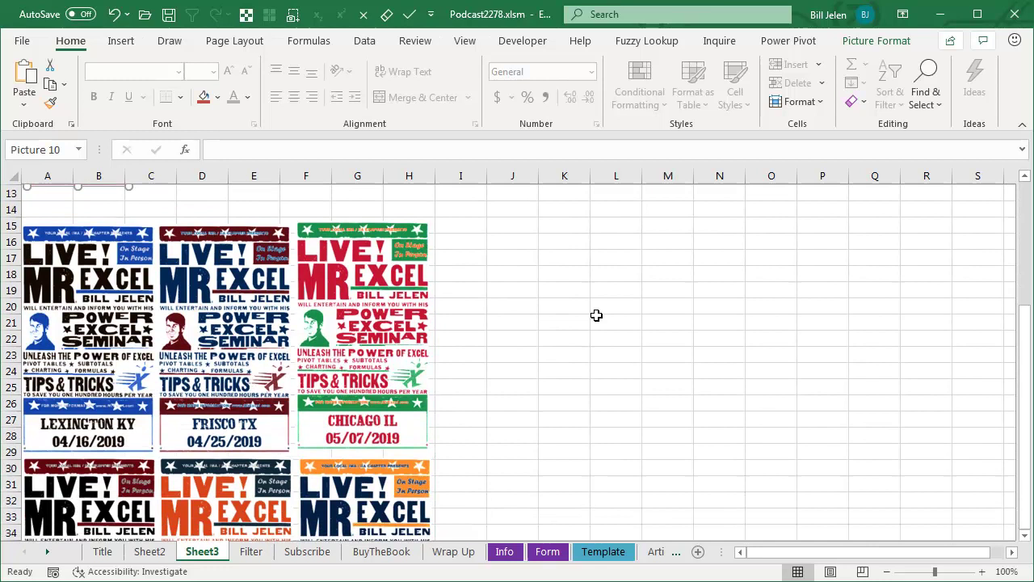
scroll(596, 314, "down", 2)
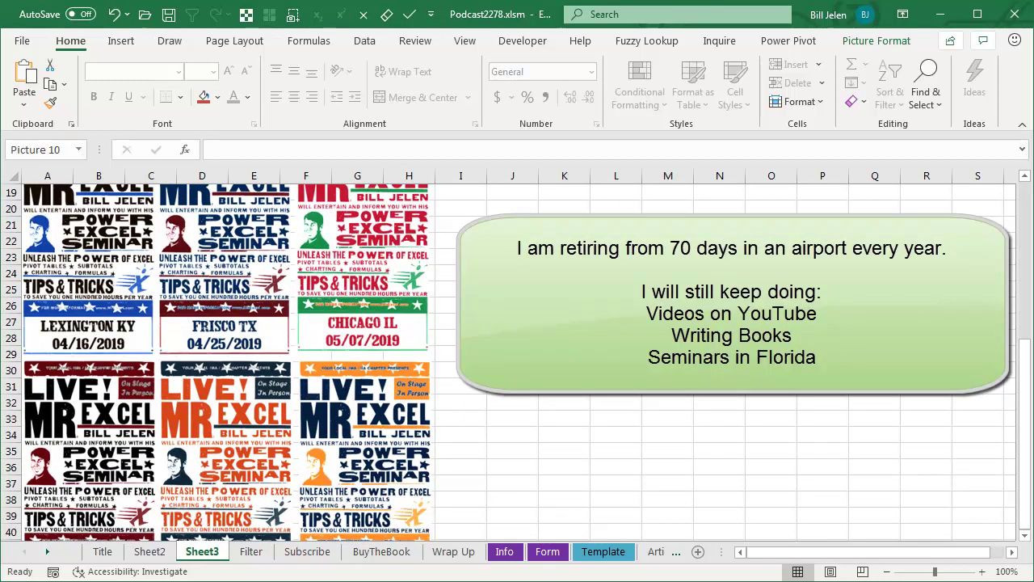
scroll(596, 314, "down", 2)
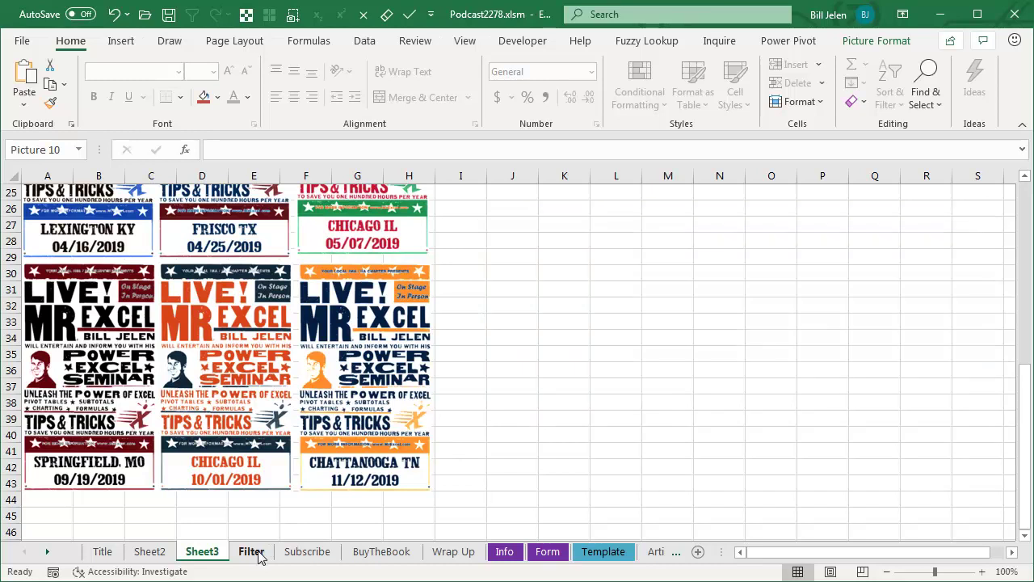
scroll(529, 373, "up", 1)
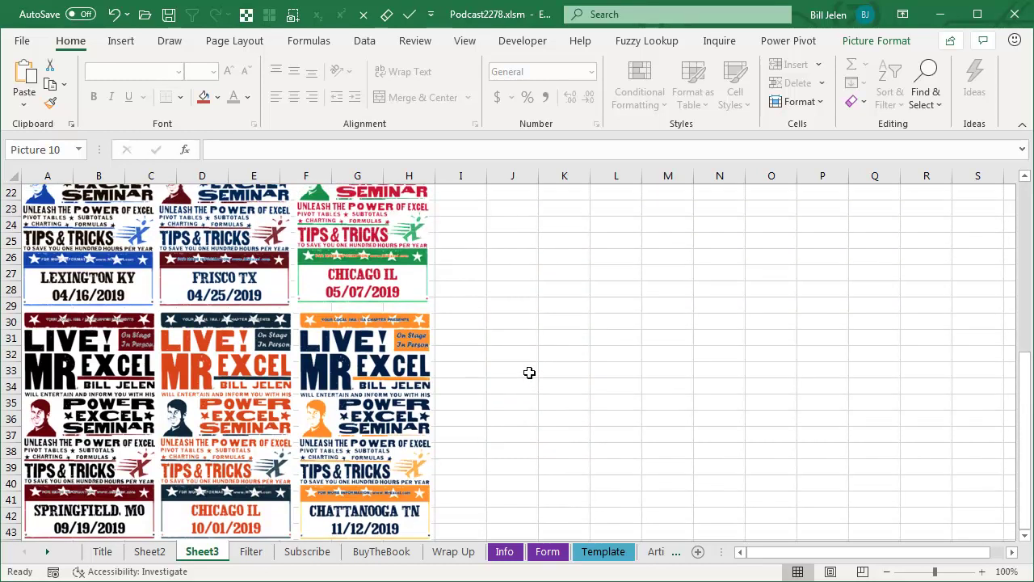
Step: Turn on filtering for the invoice data headers on the Filter sheet
left_click(253, 553)
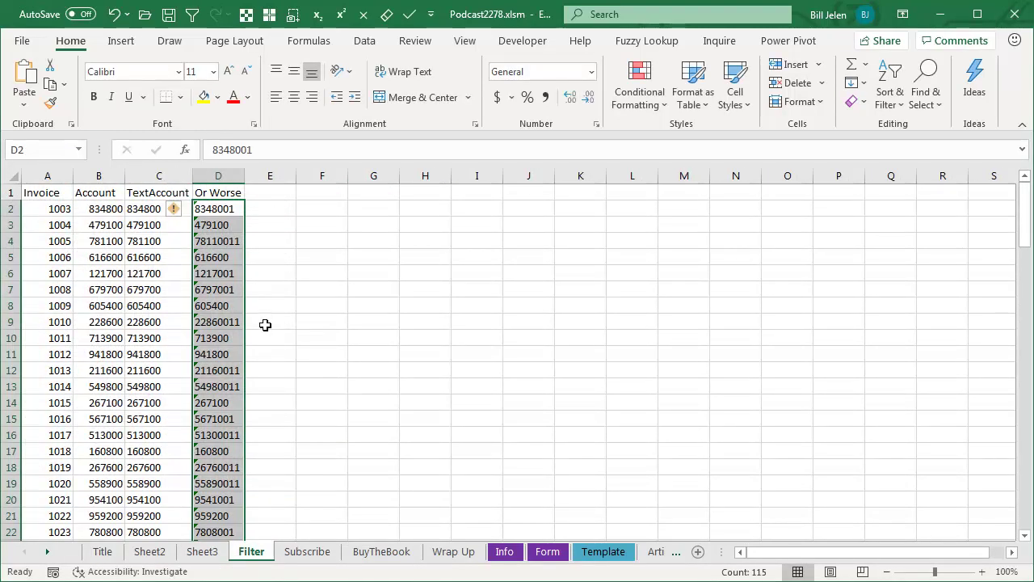
left_click(101, 211)
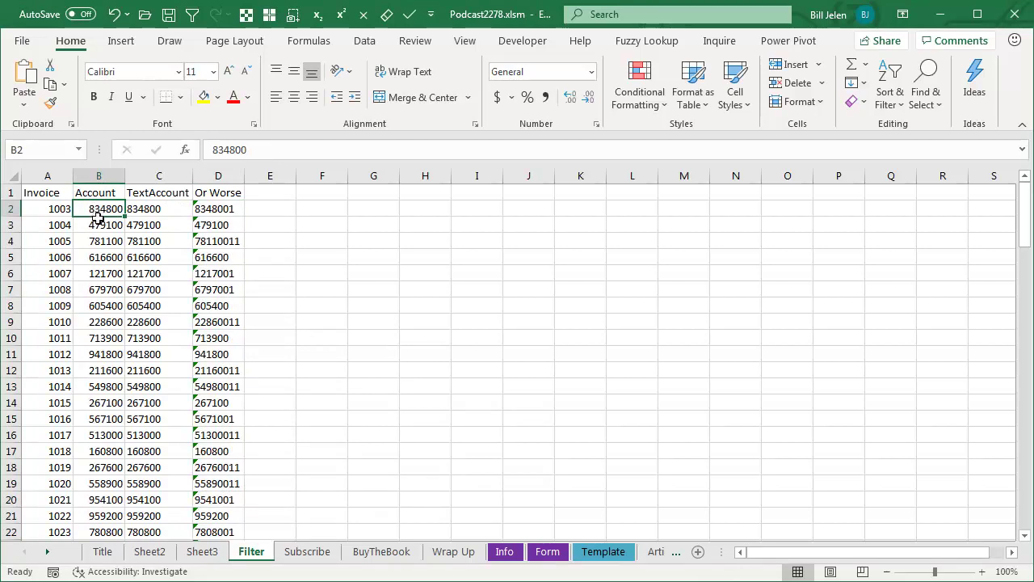
scroll(626, 365, "up", 5, "ctrl")
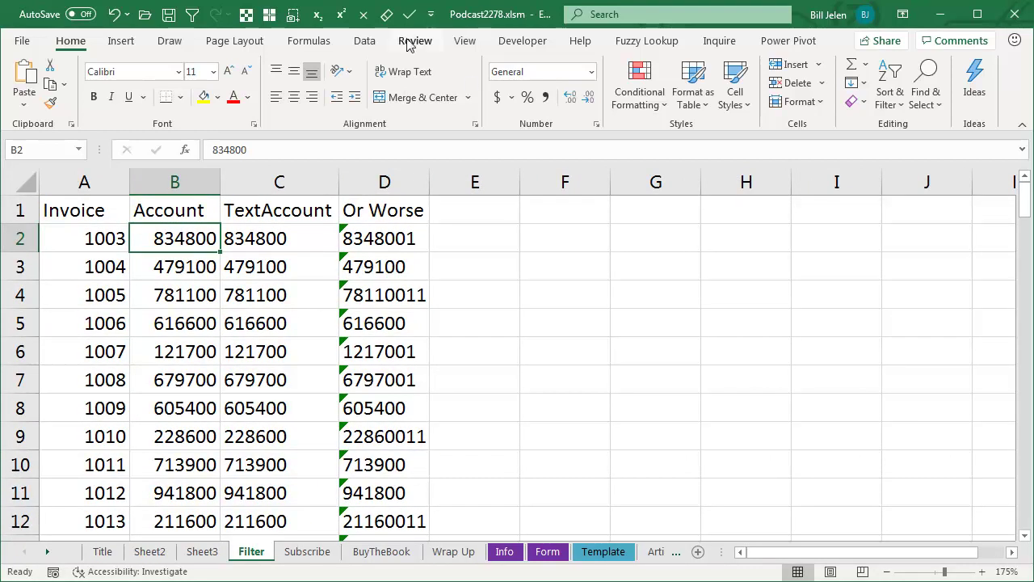
left_click(364, 40)
left_click(489, 77)
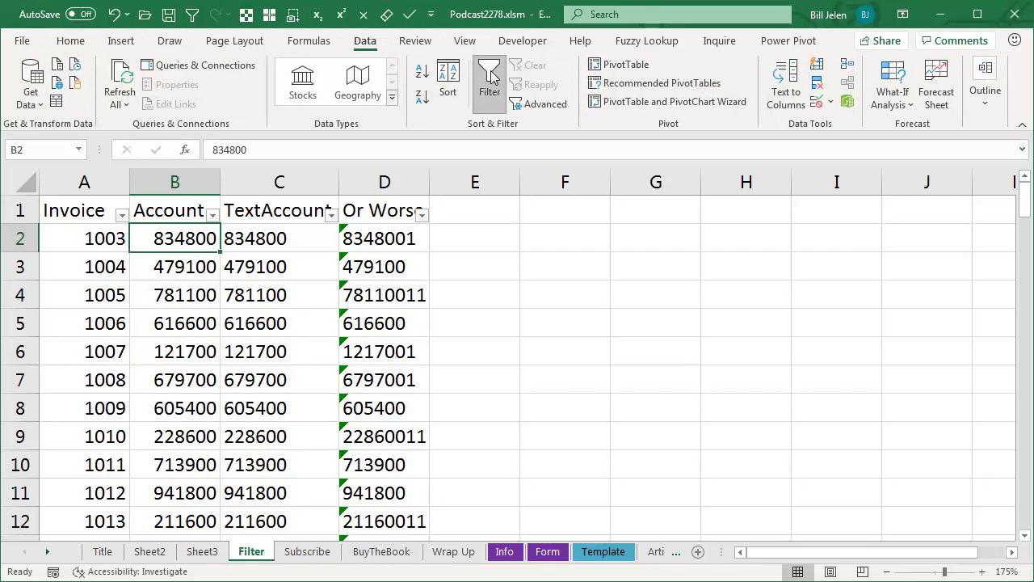
Step: Try a Between number filter on the Account column with a lower limit of 600000, and clear it after reviewing the rows
left_click(212, 214)
mouse_move(164, 339)
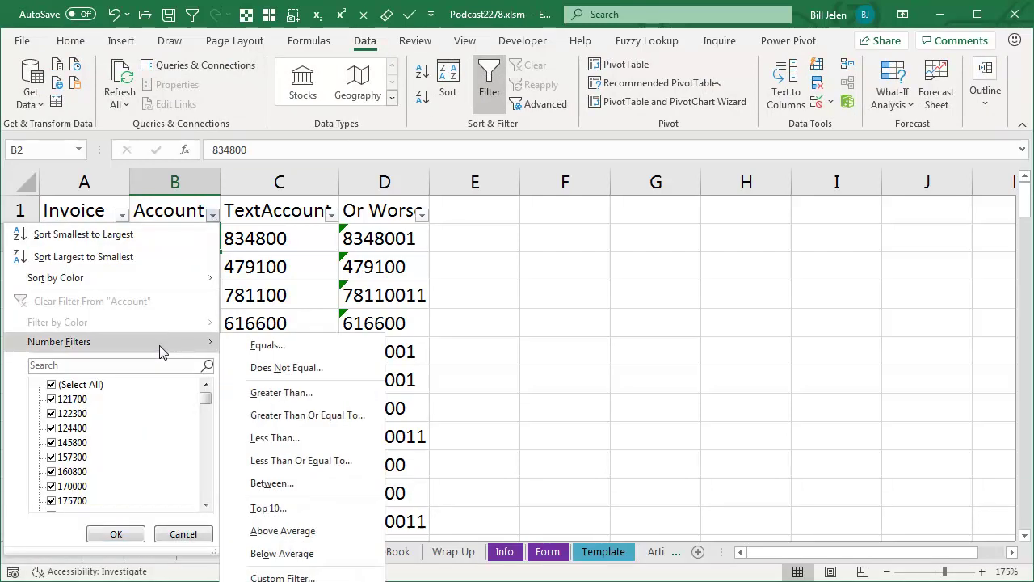
left_click(269, 491)
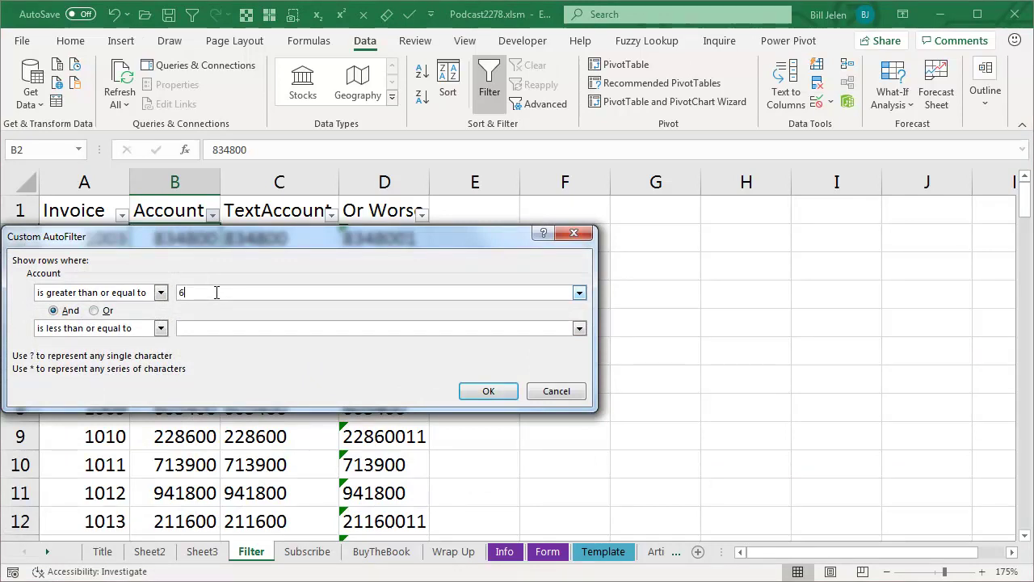
type("600000")
key("Tab")
key("Tab")
key("Tab")
left_click(487, 391)
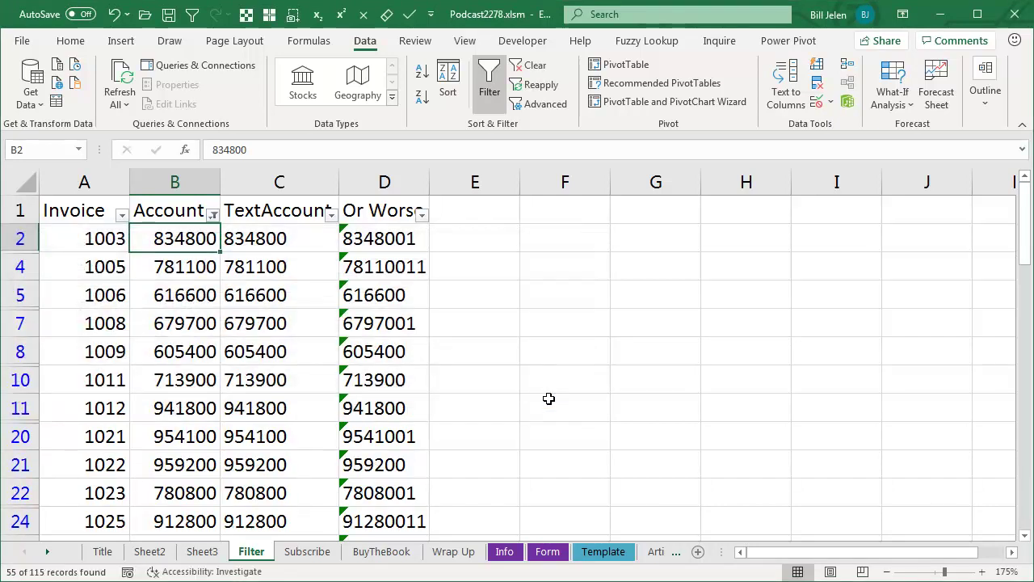
scroll(145, 397, "down", 4)
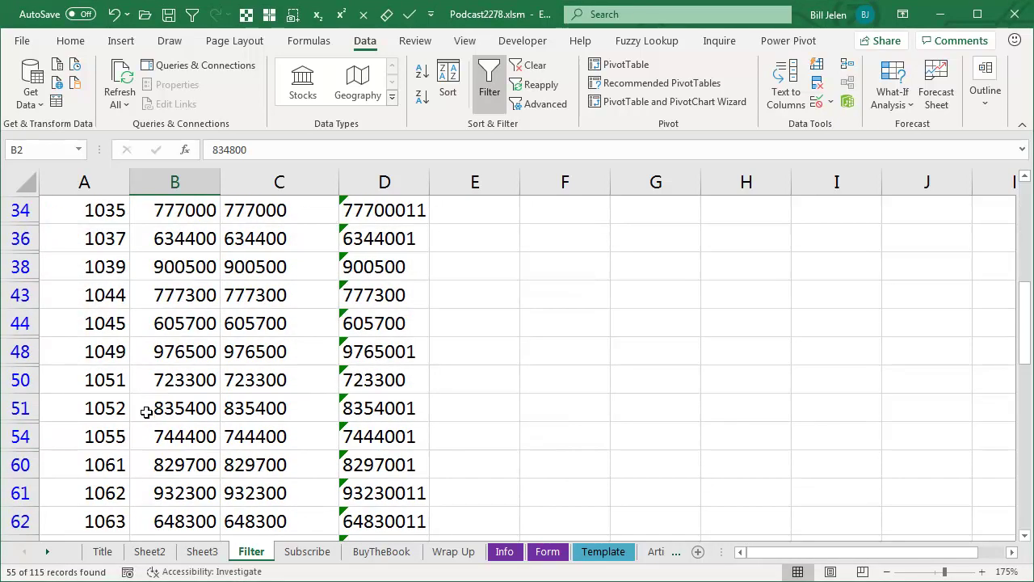
scroll(146, 413, "up", 5)
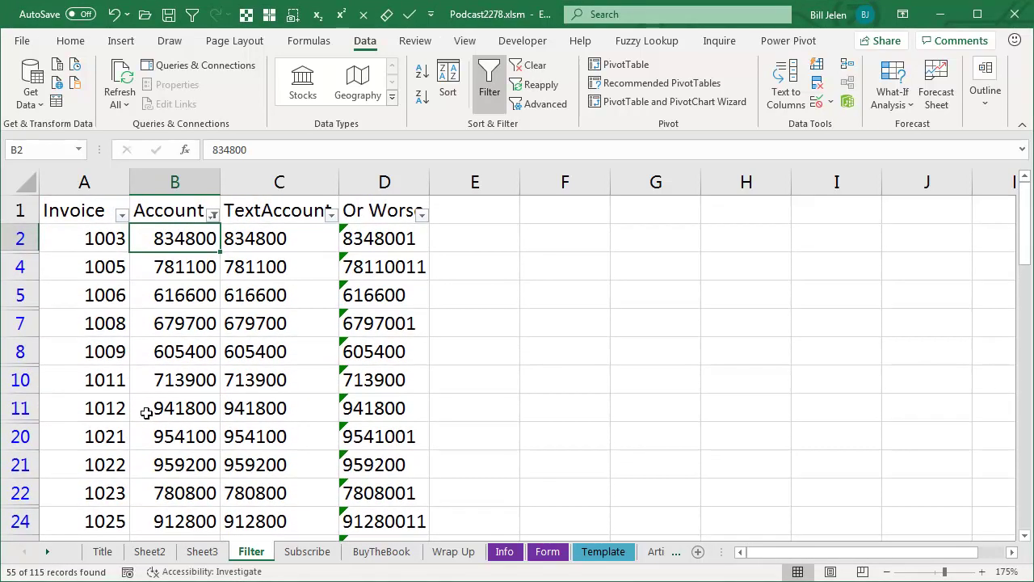
left_click(533, 66)
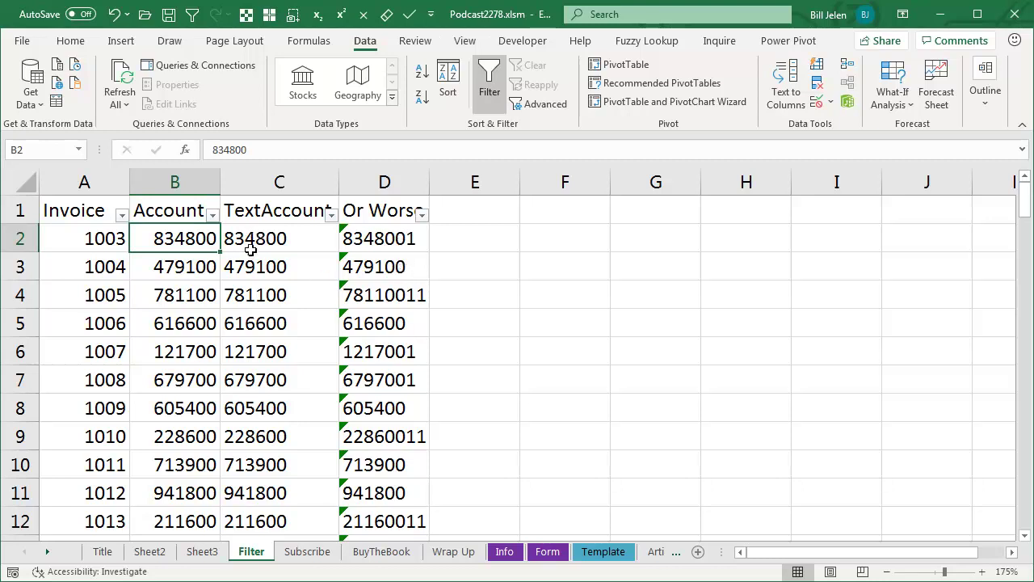
Step: Start a custom text filter on the TextAccount column with the condition is greater than or equal to 6*
left_click(331, 214)
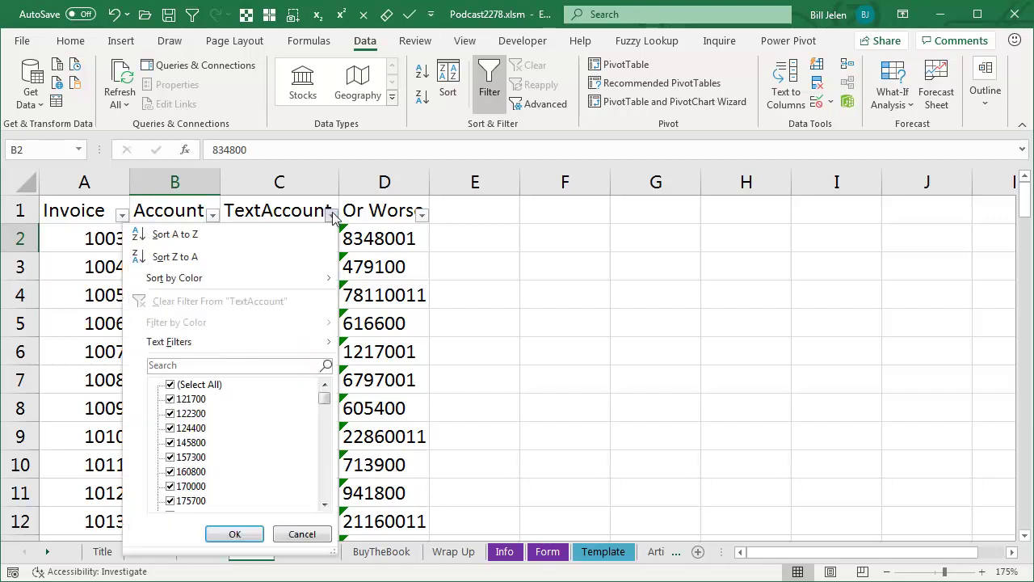
mouse_move(238, 353)
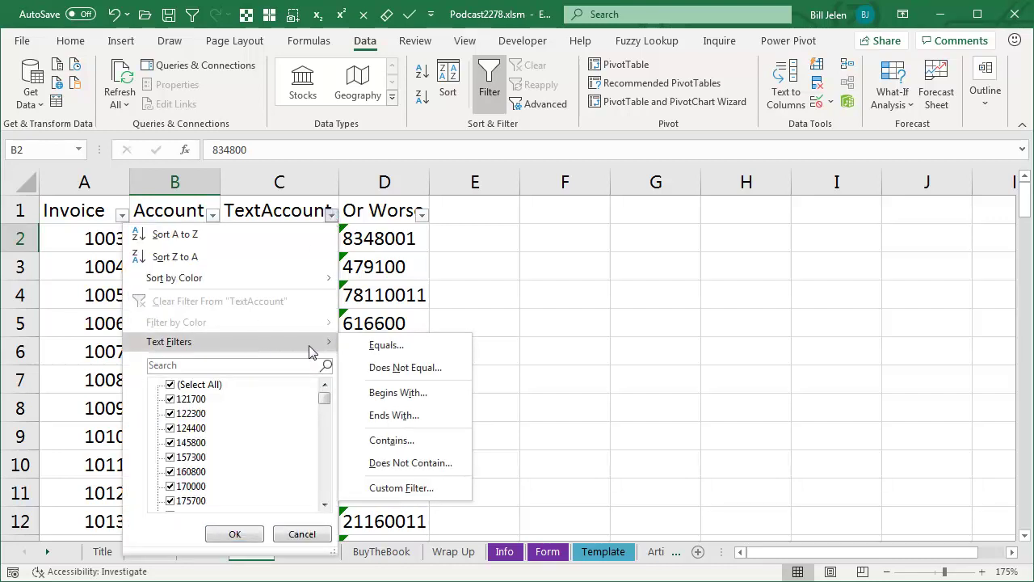
left_click(426, 489)
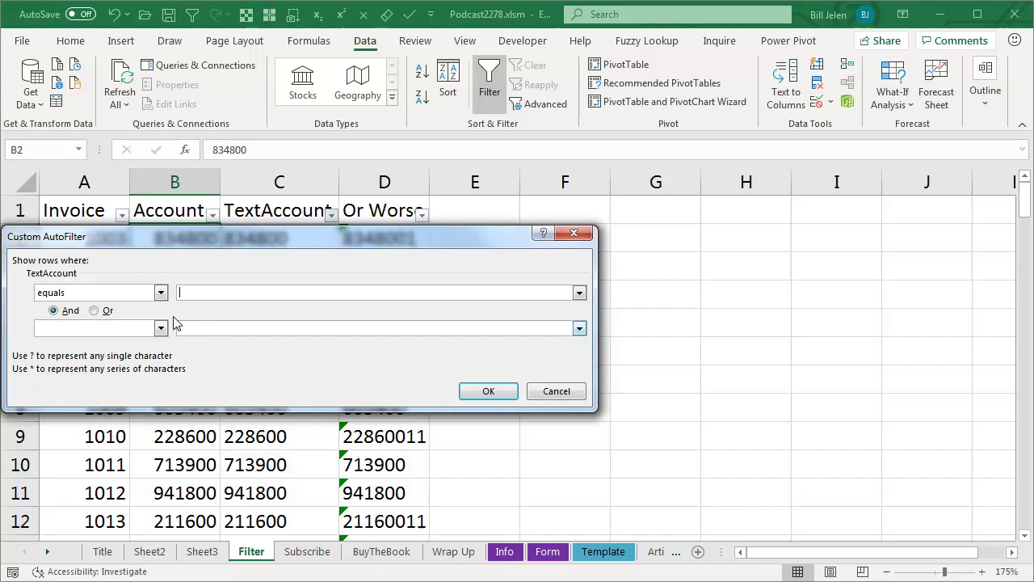
left_click(161, 292)
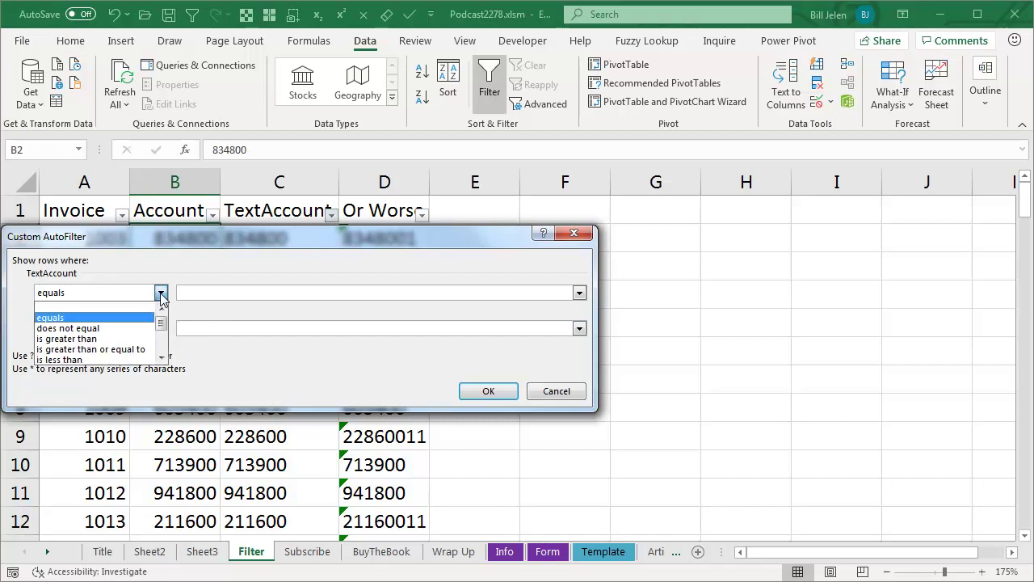
left_click(101, 348)
left_click(202, 292)
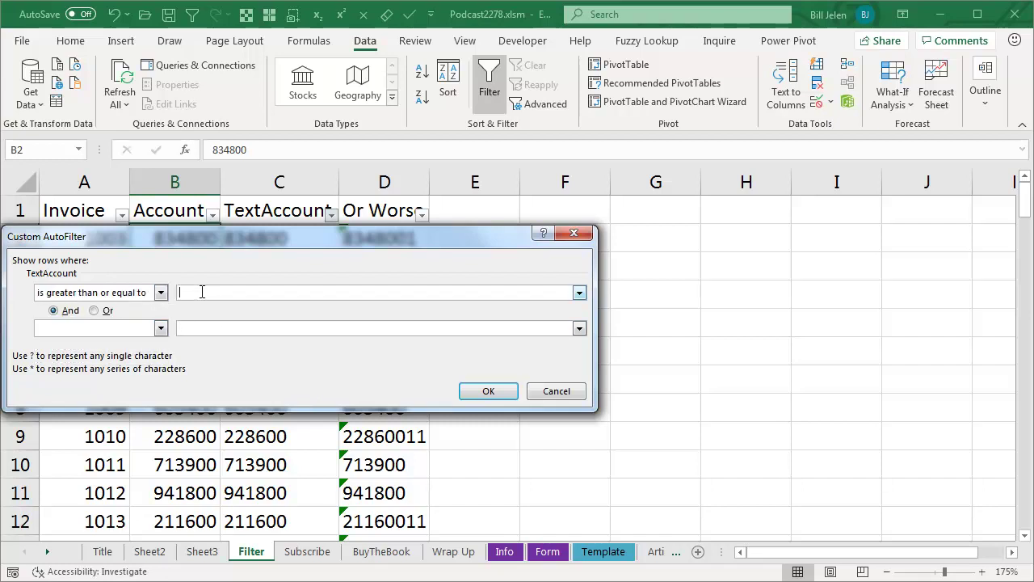
type("6*")
Step: Add the condition is less than or equal to 9* to the TextAccount filter and apply it
left_click(163, 331)
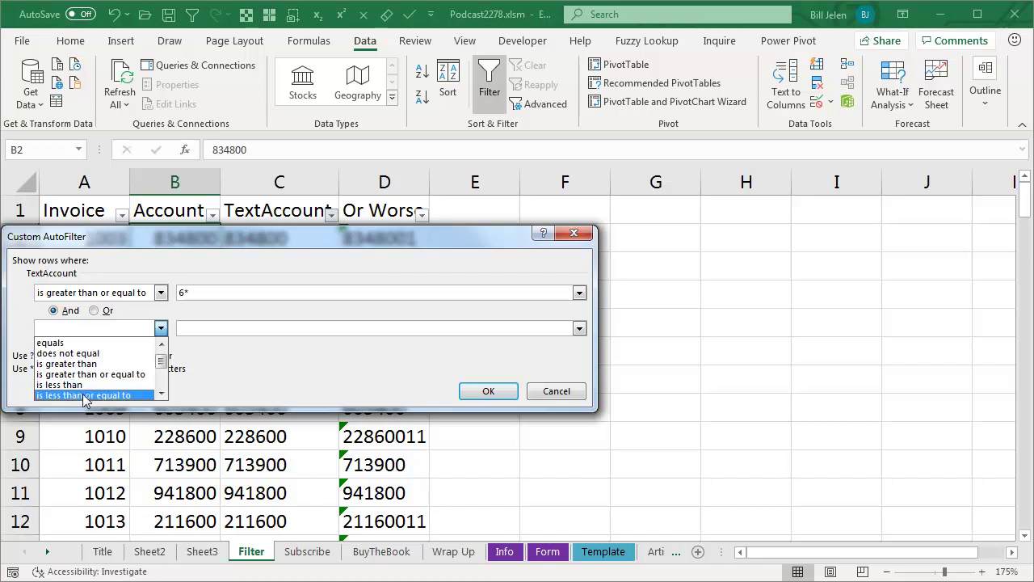
left_click(84, 395)
left_click(187, 328)
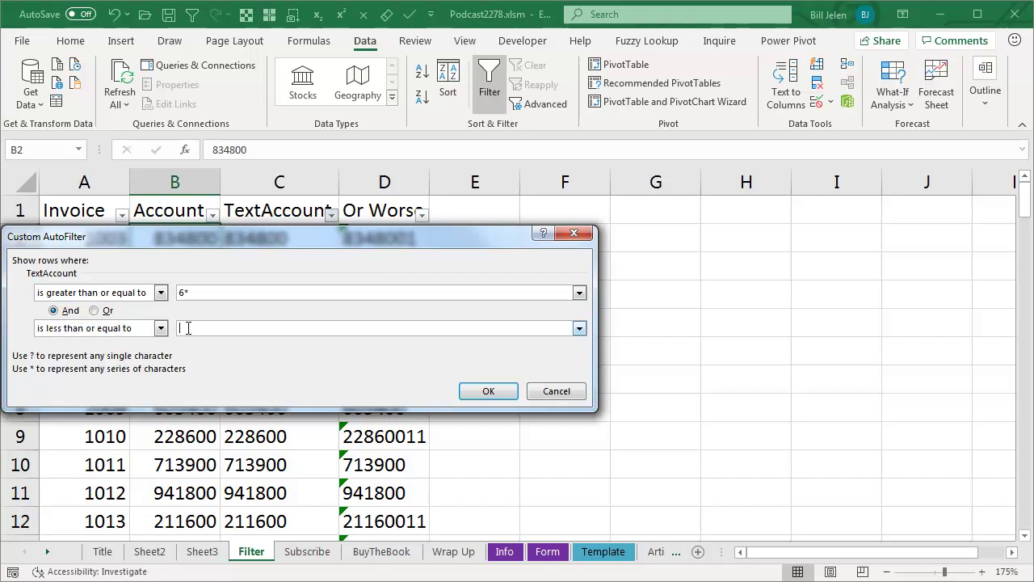
type("9*")
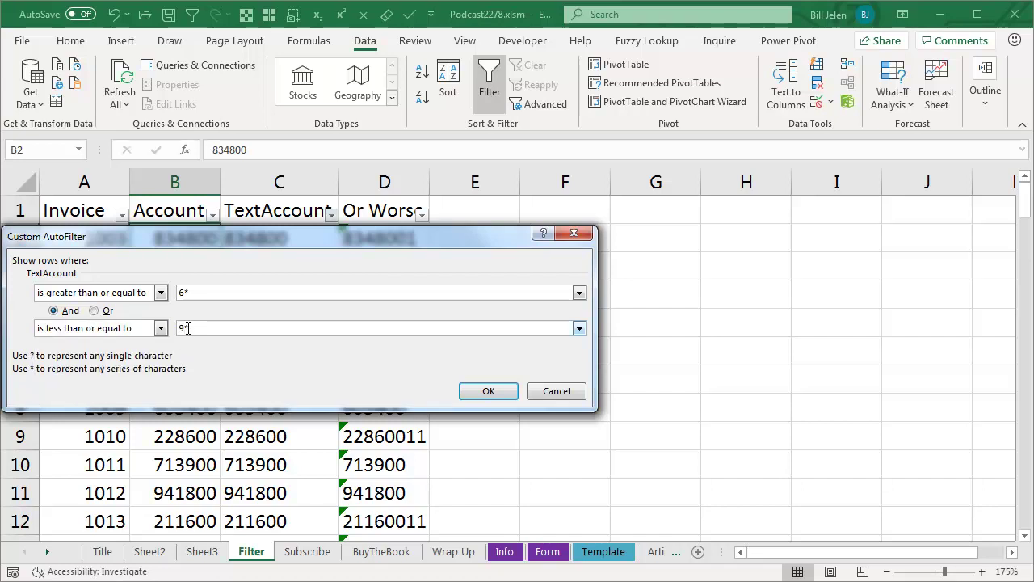
left_click(489, 391)
scroll(593, 400, "down", 3)
scroll(587, 404, "up", 3)
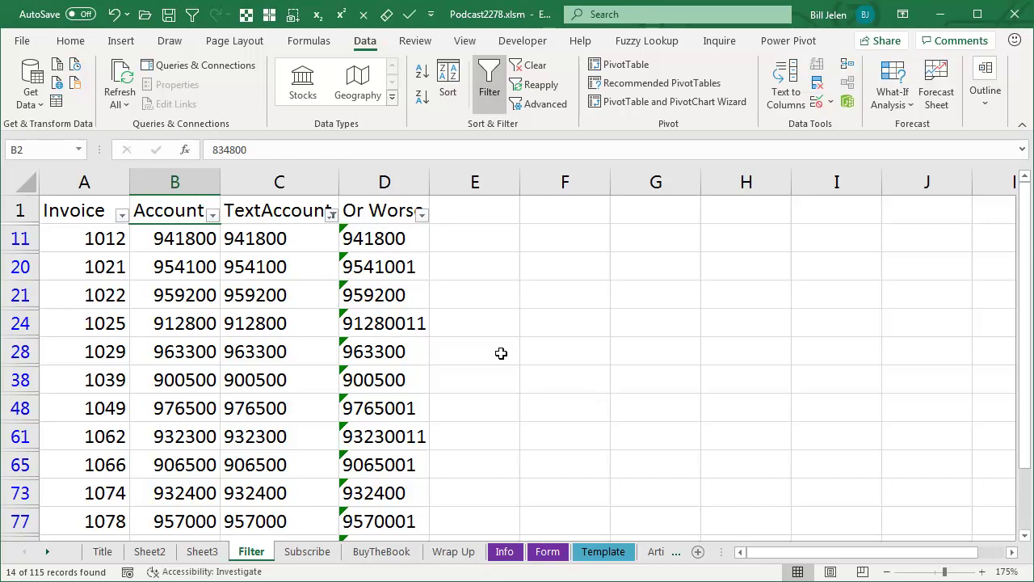
Step: Clear the TextAccount filter and turn off filtering, and copy the Or Worse heading from D1 to F1
left_click(544, 73)
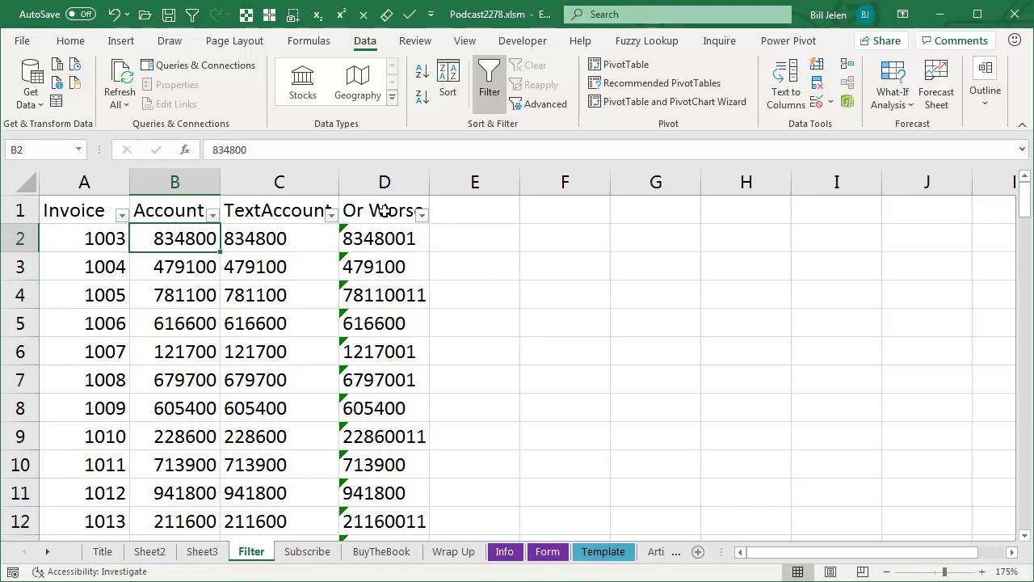
left_click(489, 85)
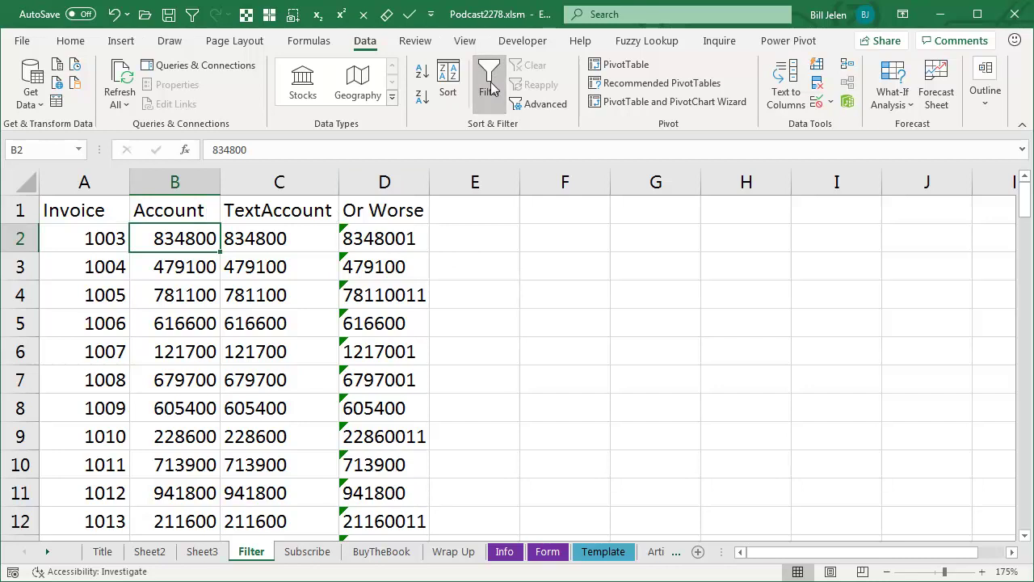
left_click(396, 212)
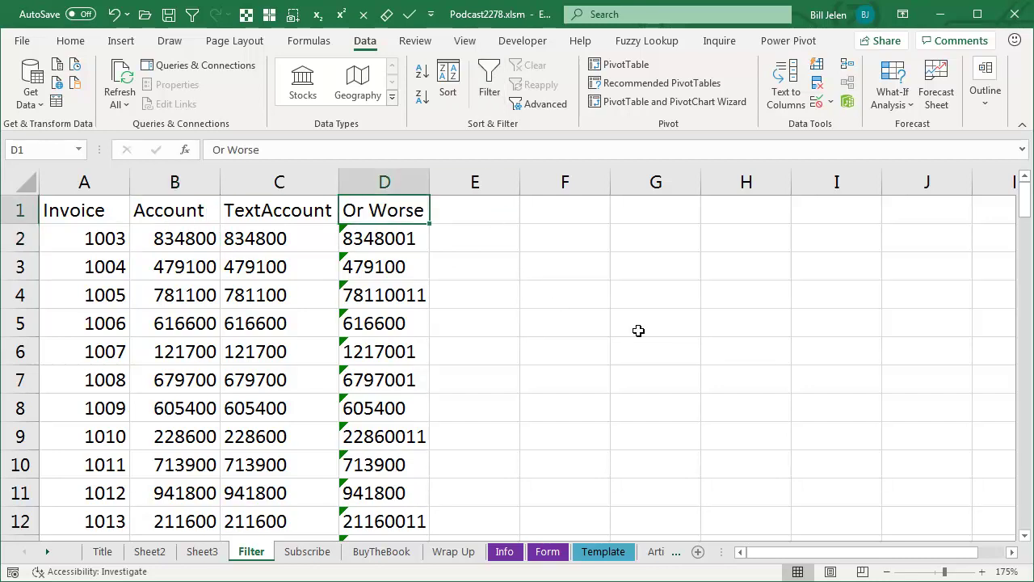
key("ctrl+c")
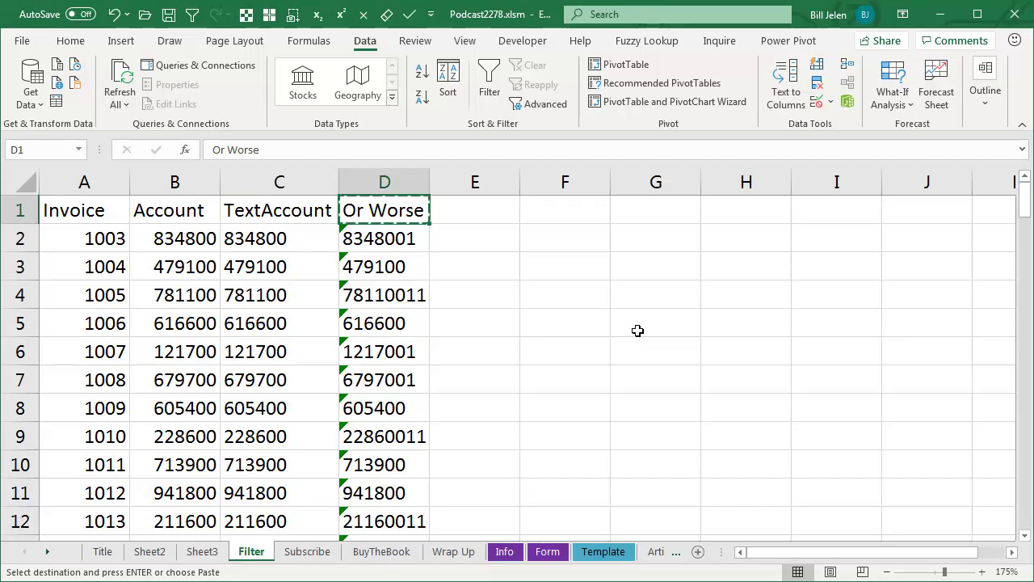
key("Right")
key("Right")
key("ctrl+v")
key("Down")
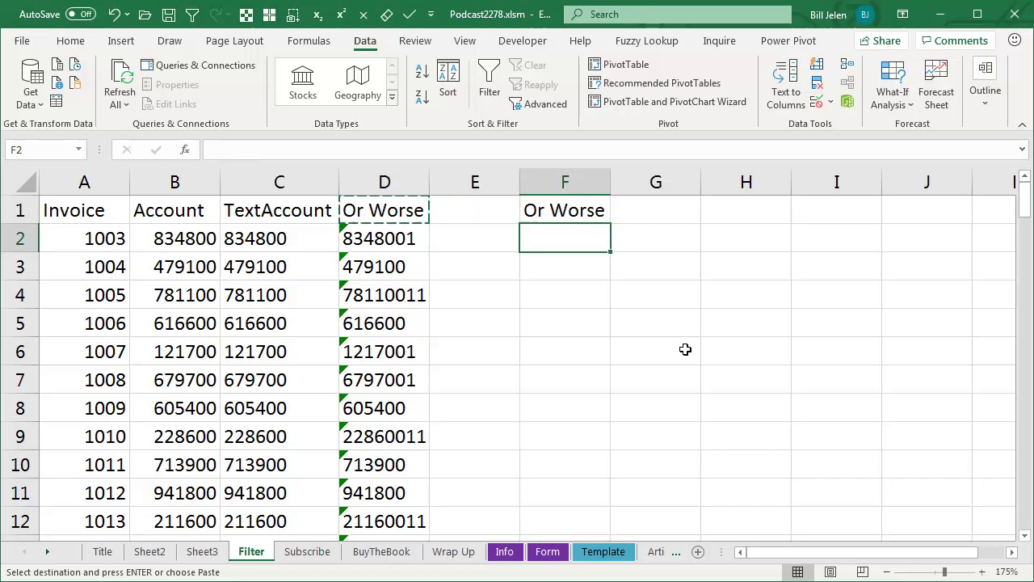
Step: Enter the criteria 6*, 7*, 8* and 9* in cells F2 to F5 below the copied Or Worse heading
type("6*")
key("Return")
type("7*")
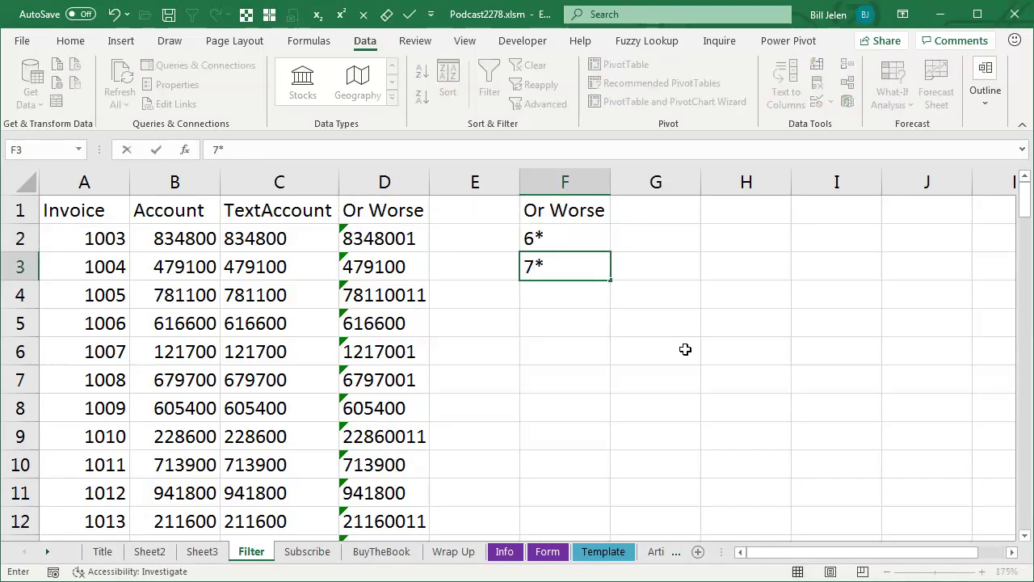
key("Return")
type("8*")
key("Return")
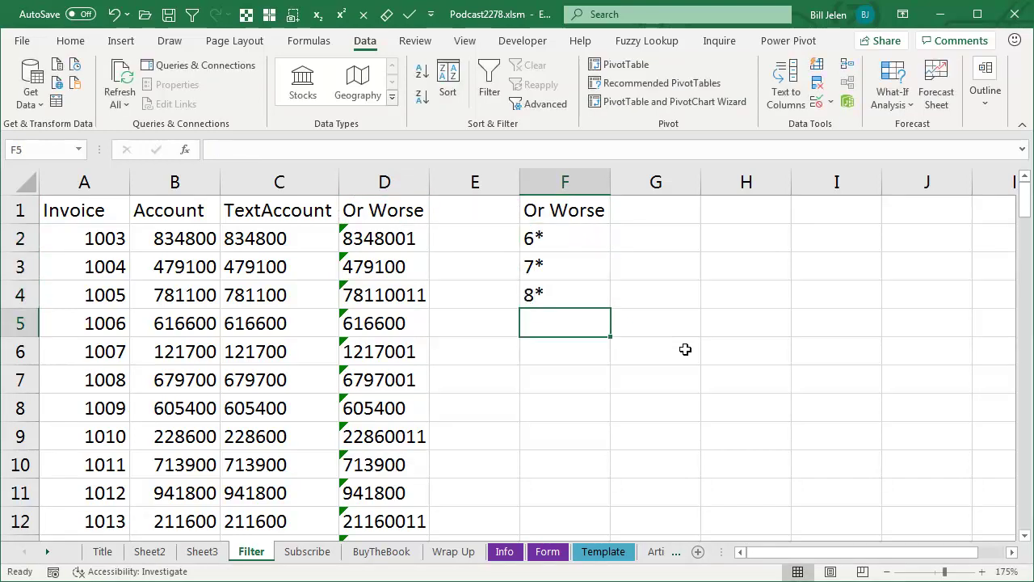
type("9*")
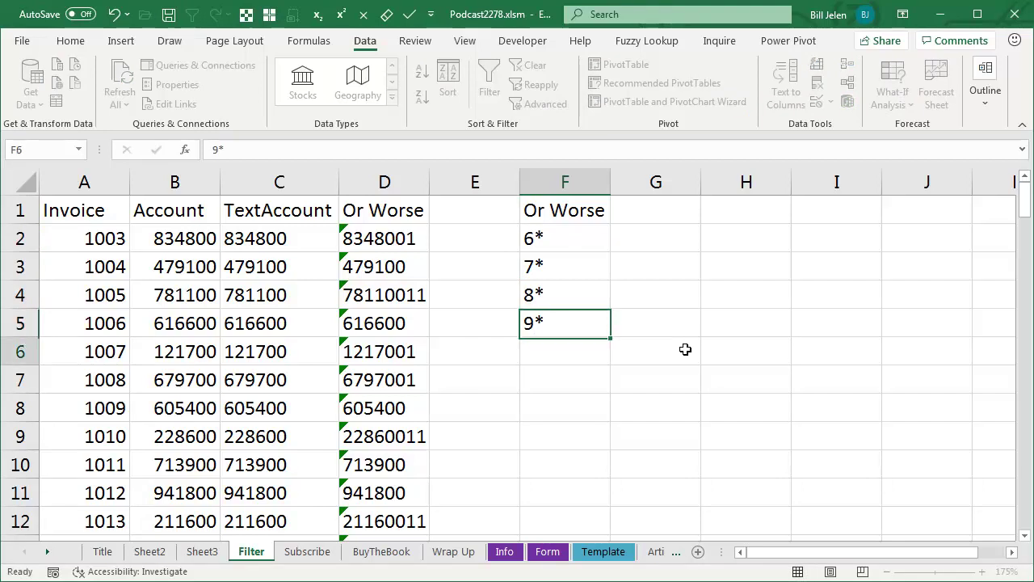
Step: Apply an in-place Advanced Filter to the data in A1:D116 using F1:F5 as the criteria range
key("Return")
key("Up")
key("Up")
key("Up")
key("Up")
key("Up")
key("Left")
key("Left")
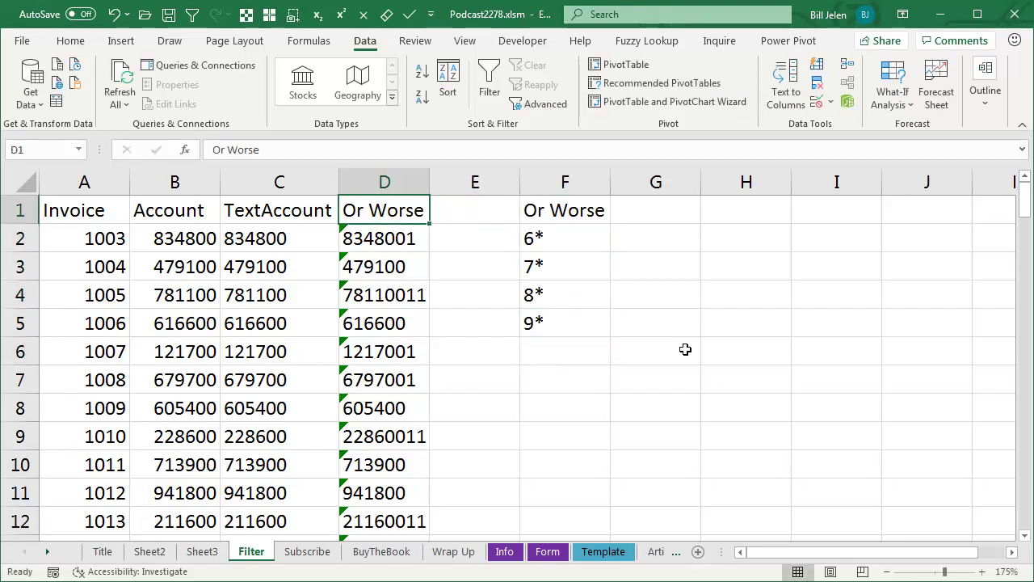
left_click(553, 105)
left_click(287, 328)
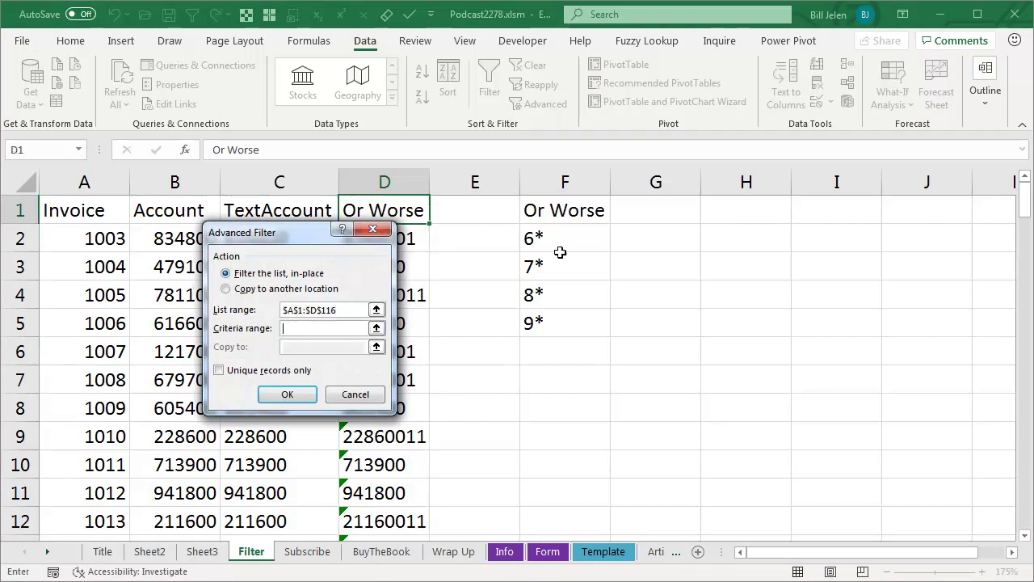
left_click_drag(553, 212, 556, 322)
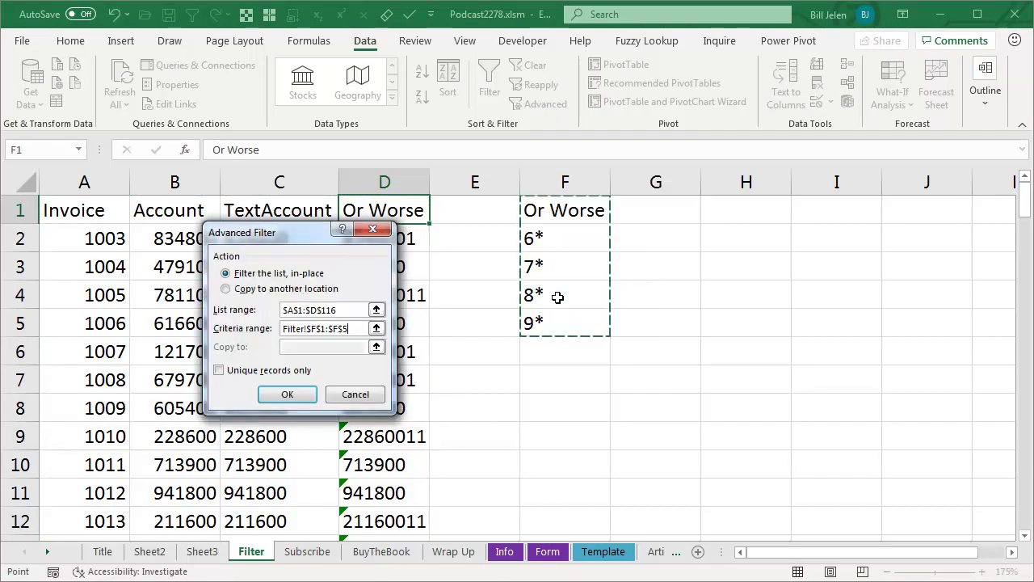
left_click(287, 396)
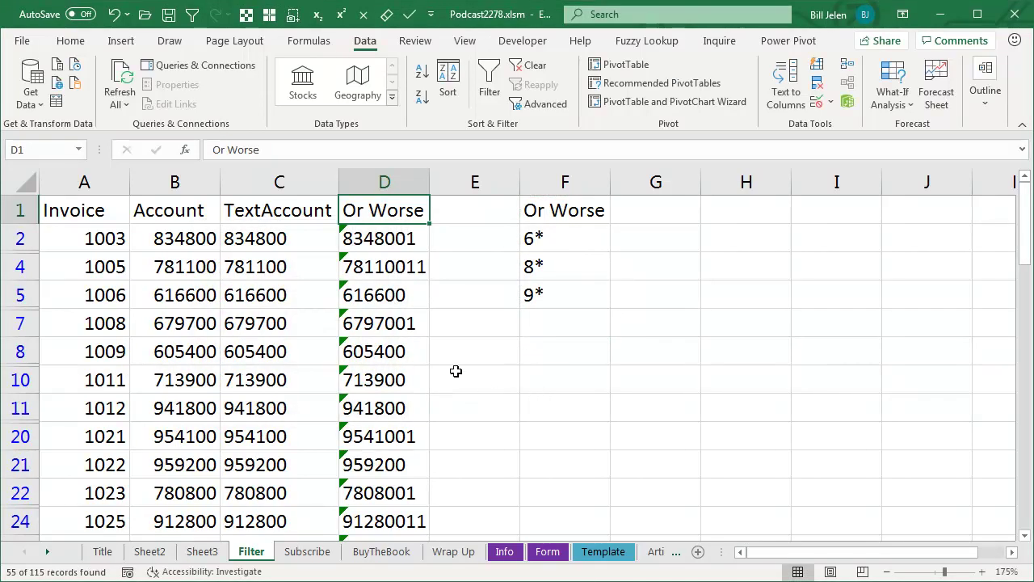
Step: Look through the filtered account records and switch to the Subscribe sheet
scroll(383, 341, "down", 4)
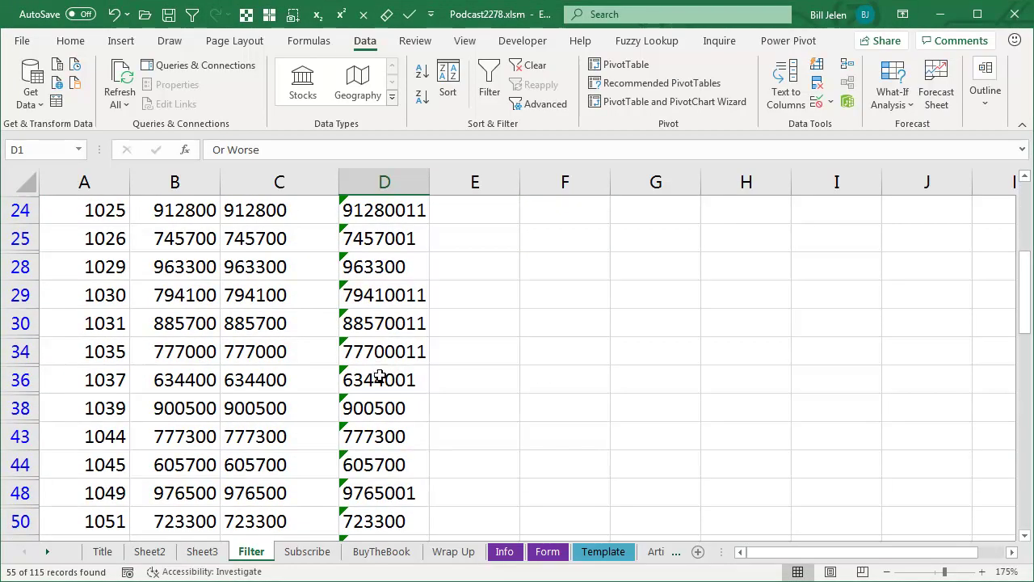
scroll(380, 376, "up", 4)
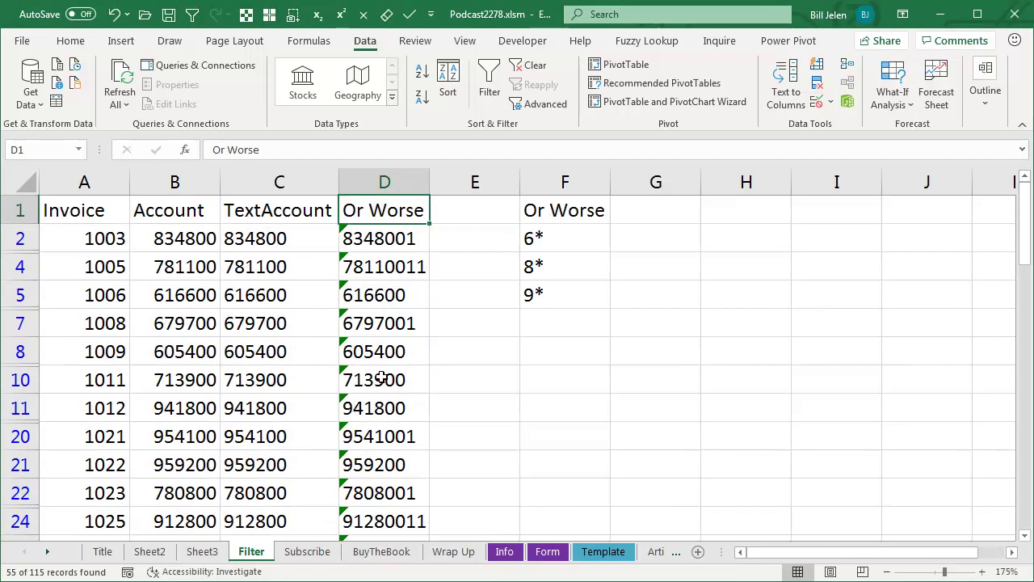
left_click(307, 551)
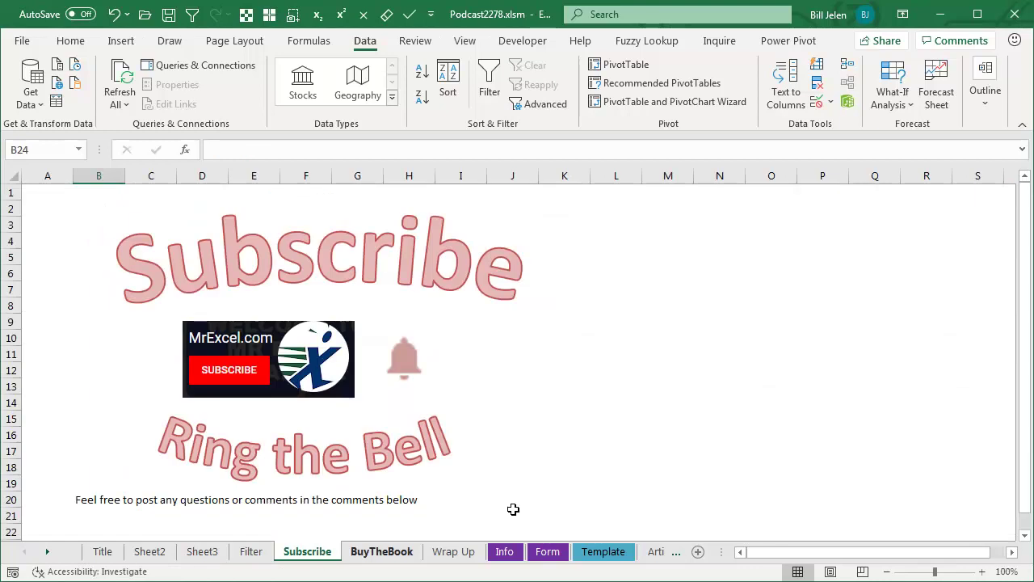